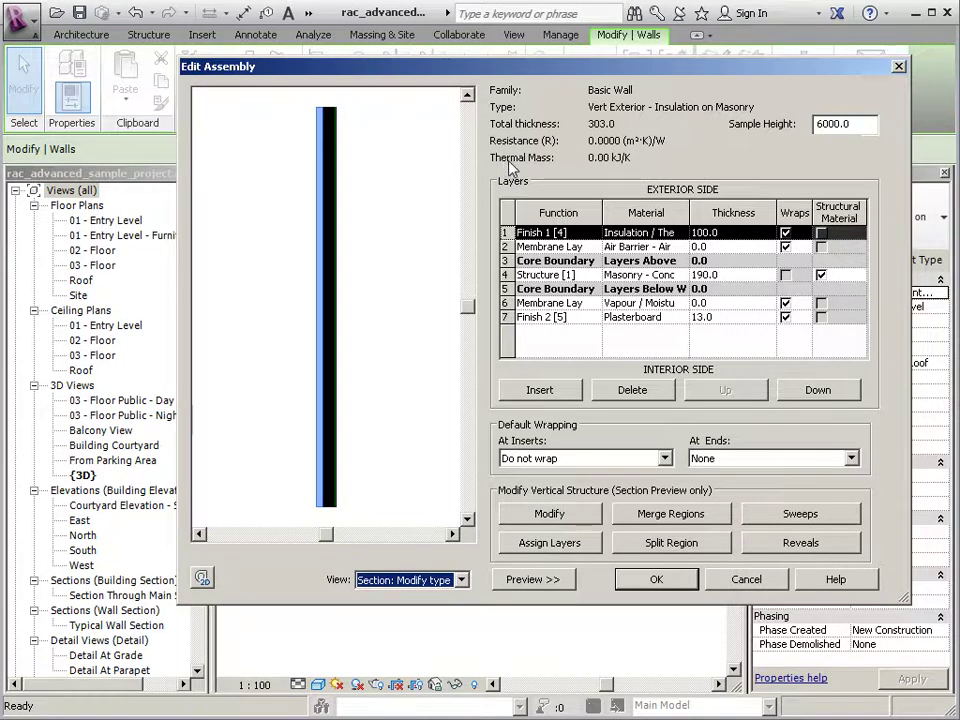
Add a new wall sweep row to the assembly, keeping the Default profile.
left_click(808, 517)
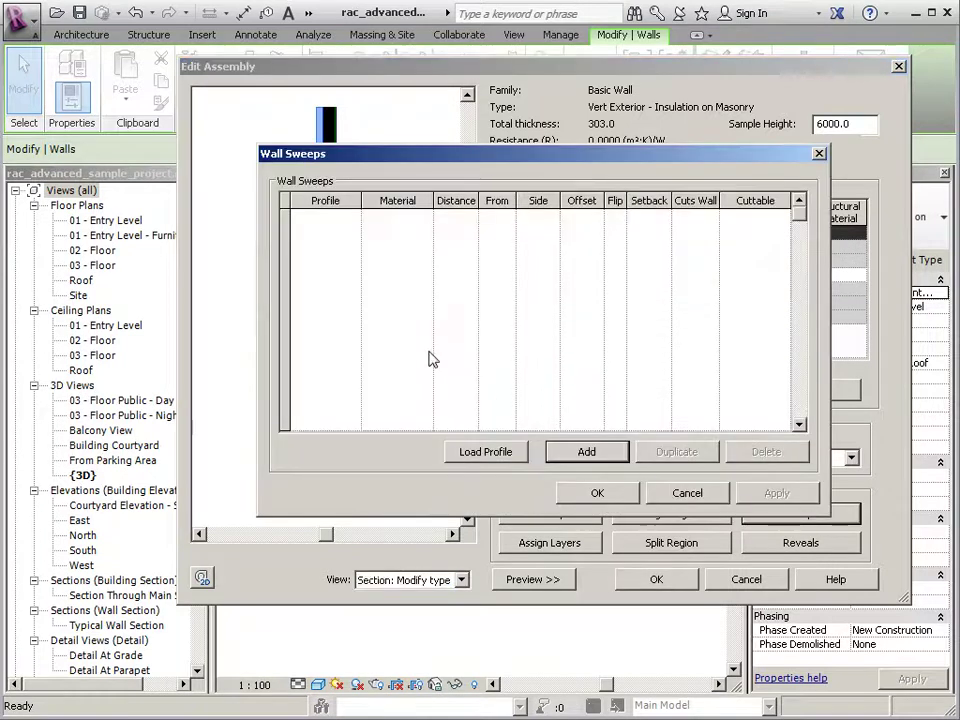
left_click(585, 455)
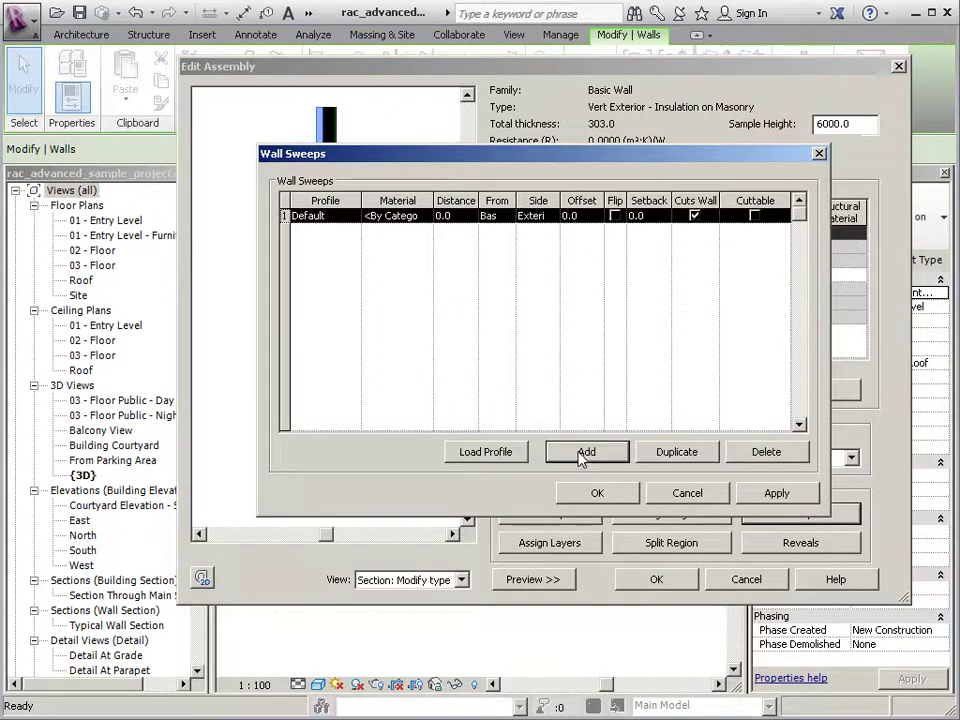
left_click(358, 220)
left_click(353, 217)
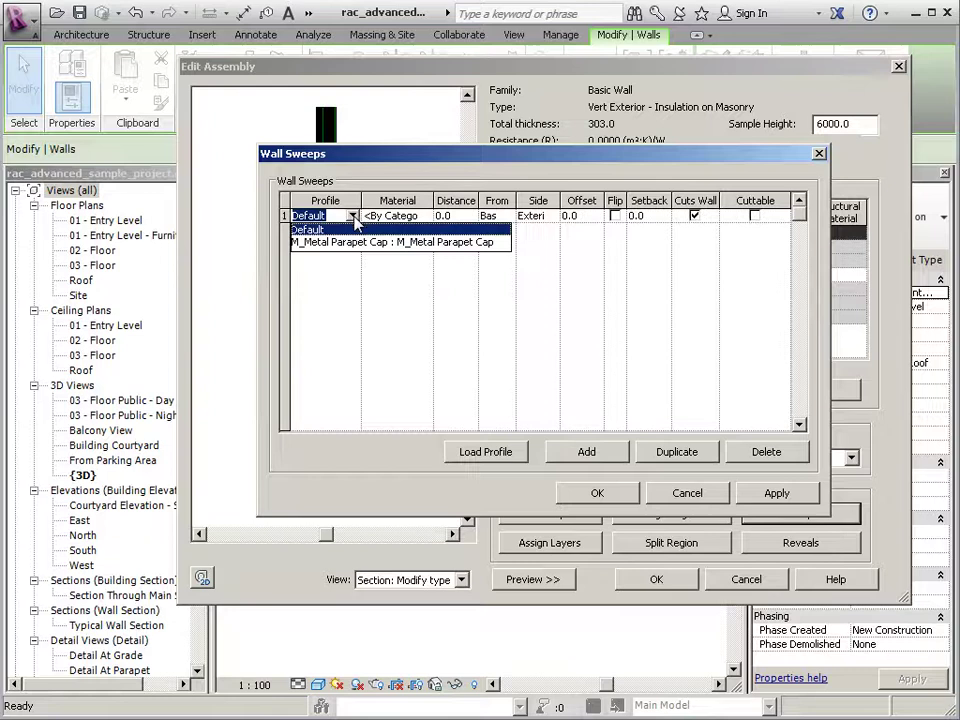
left_click(353, 216)
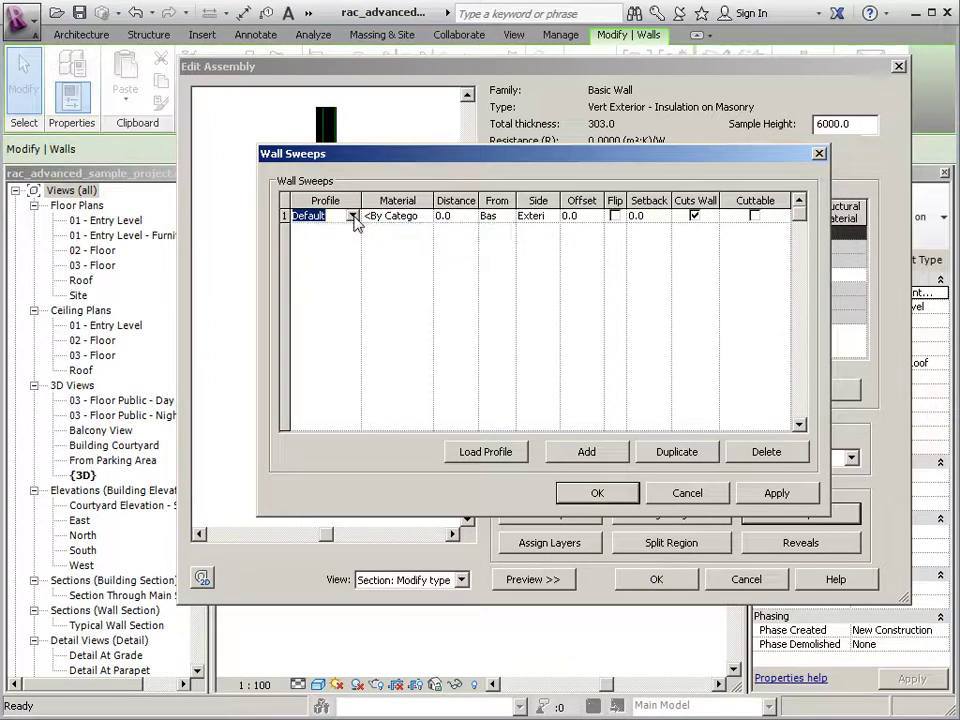
Load Cornice 1, Brick Course, Reveal-Brick Course, Parapet Cap-Precast and Brick Soldier Course profiles from Profiles > Wall.
left_click(490, 452)
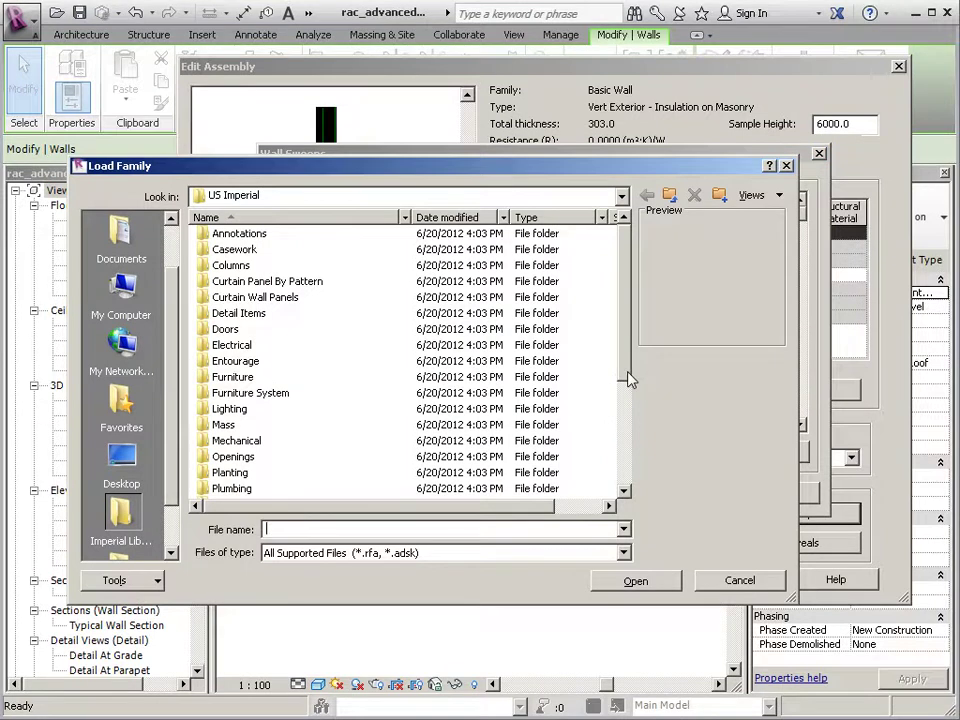
left_click_drag(628, 381, 630, 432)
double_click(222, 410)
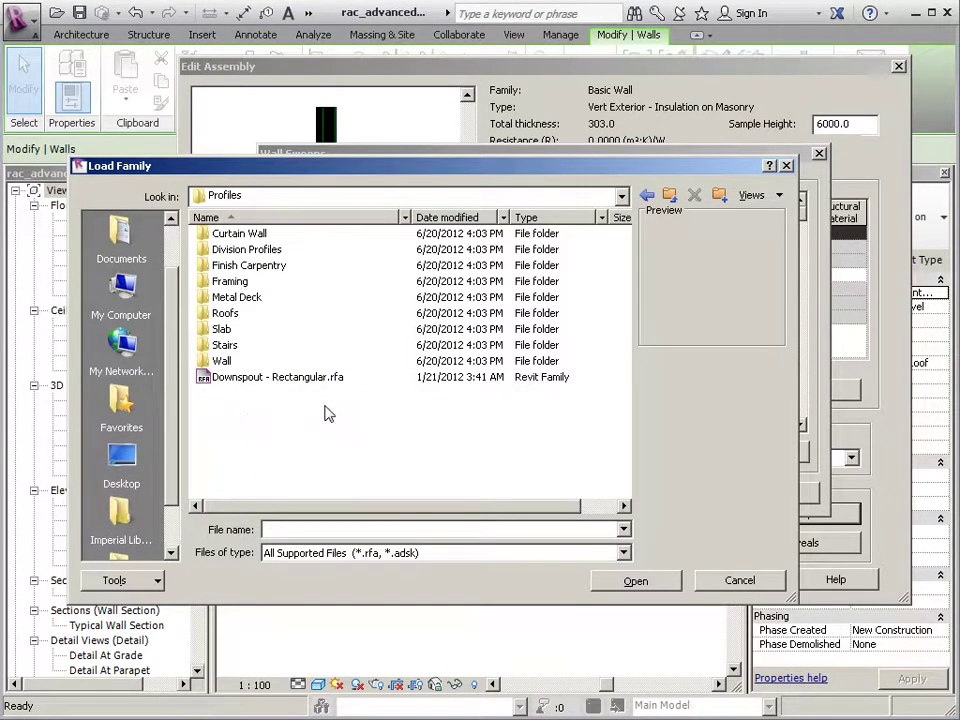
double_click(221, 361)
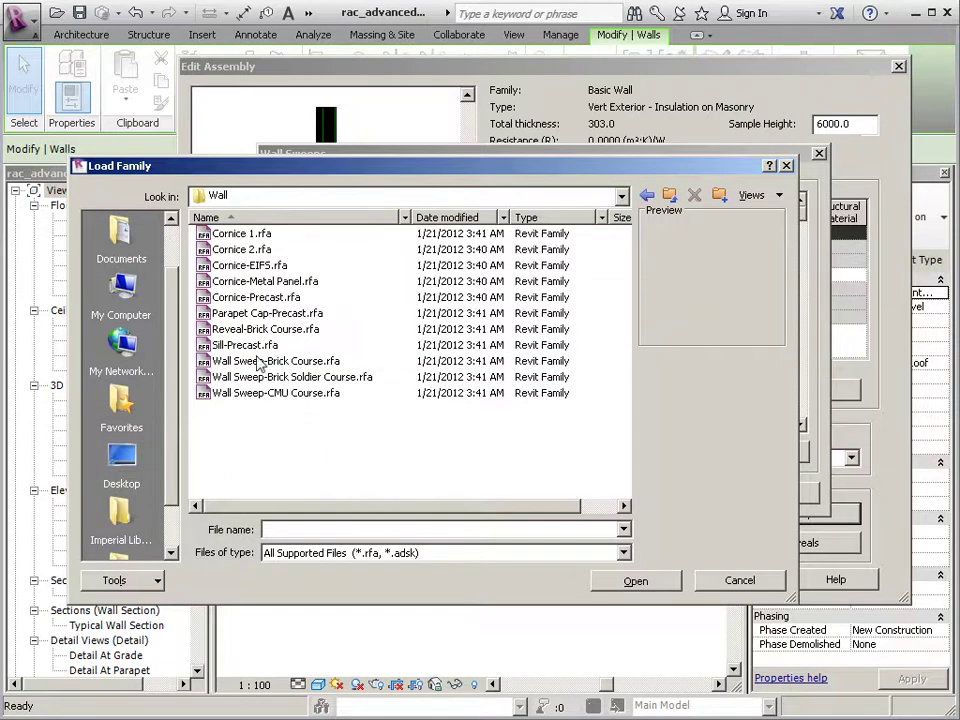
left_click(240, 233)
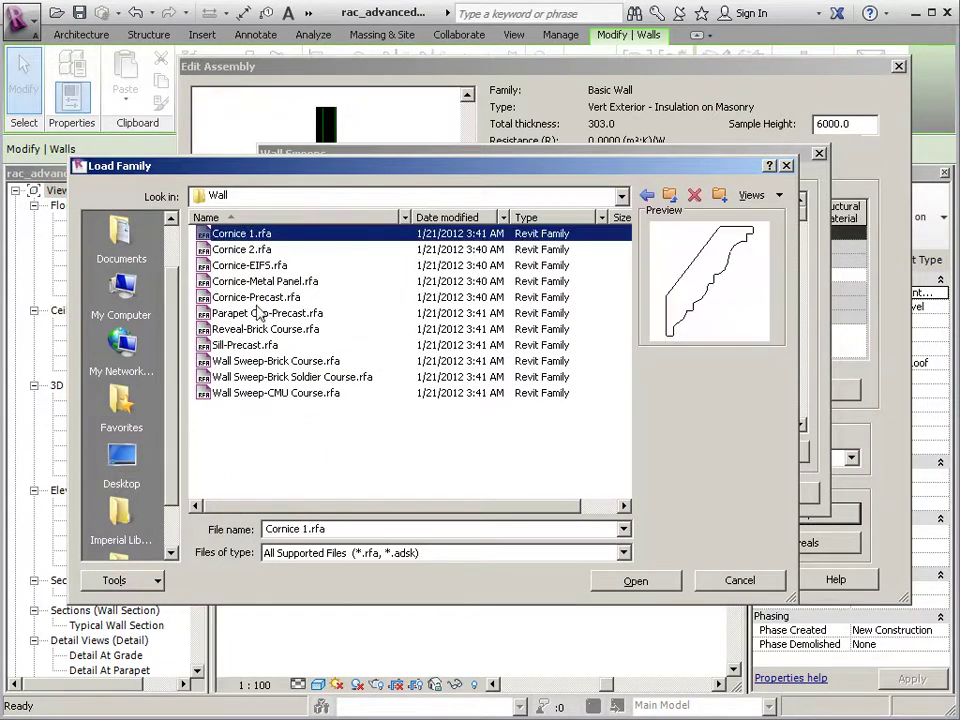
left_click(266, 362, "ctrl")
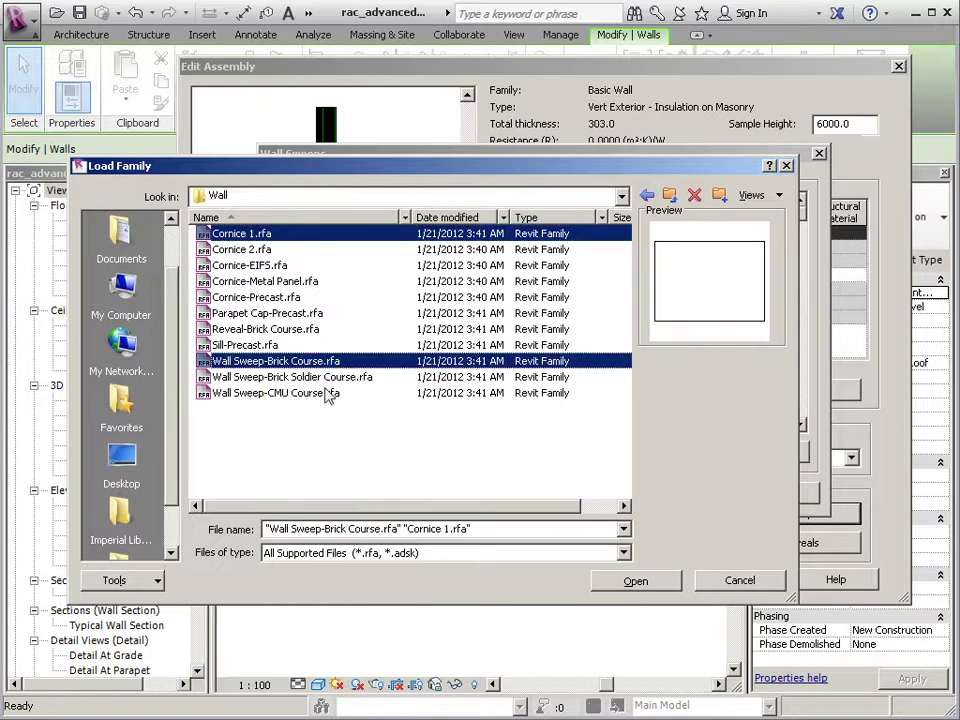
left_click(264, 331, "ctrl")
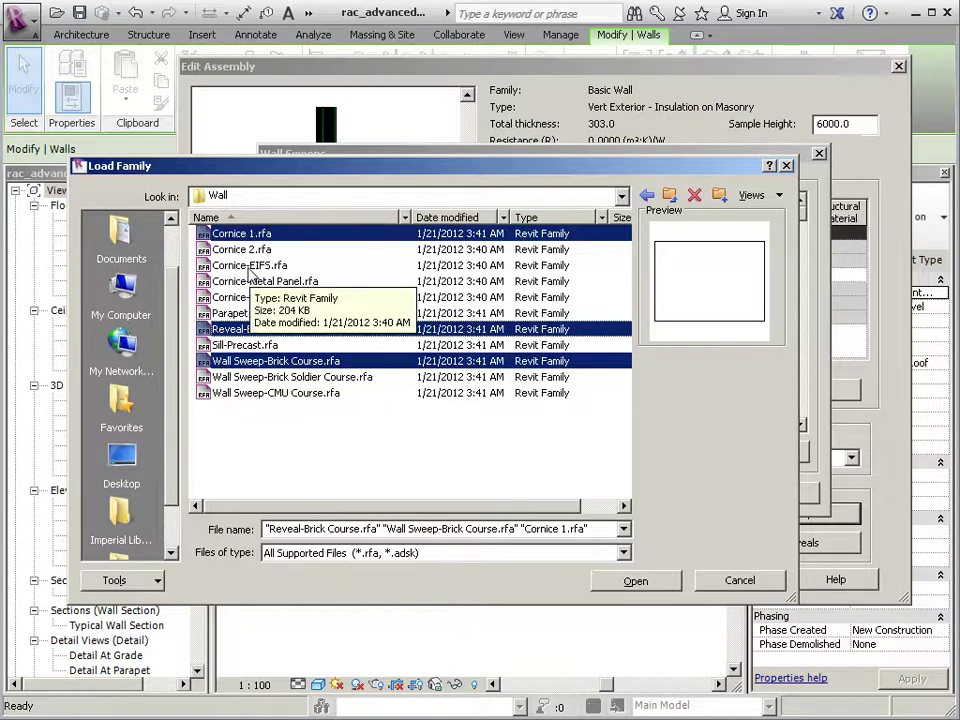
left_click(252, 313, "ctrl")
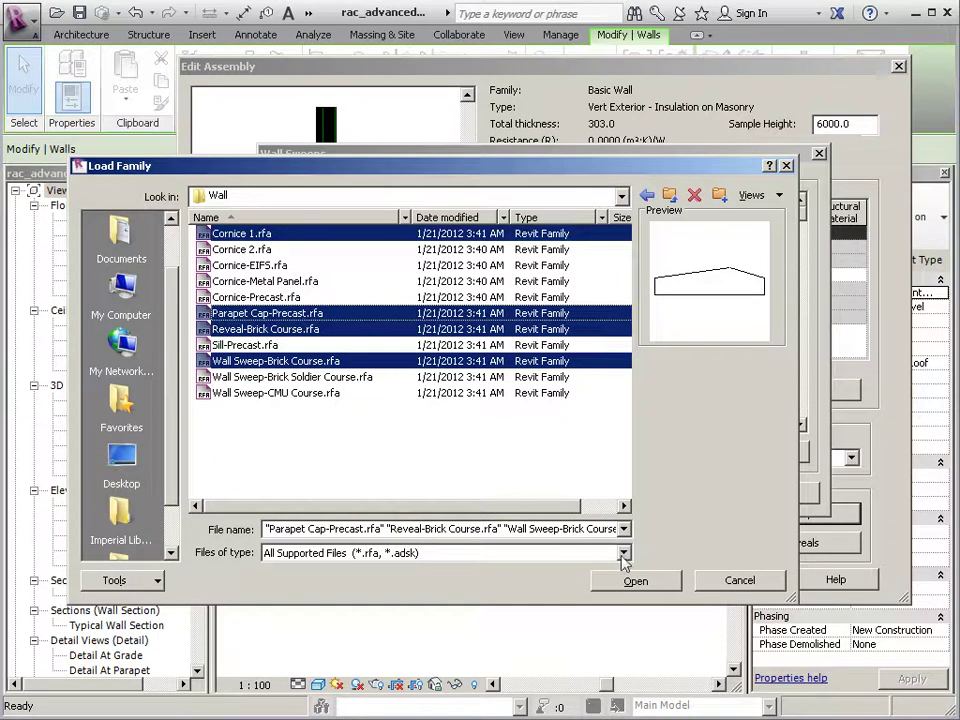
left_click(318, 378, "ctrl")
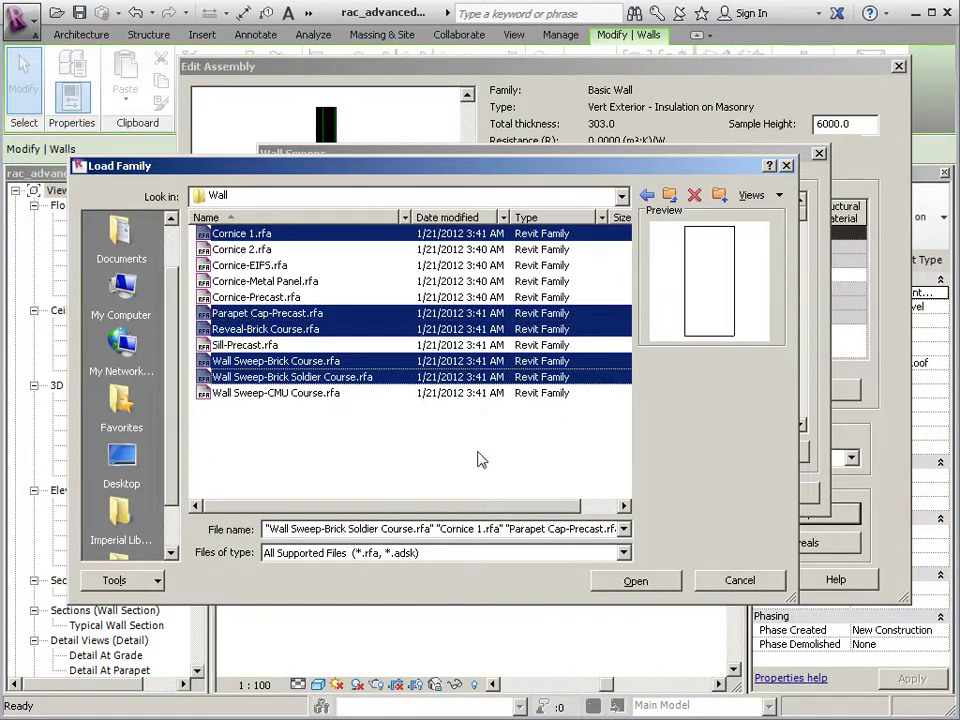
left_click(636, 581)
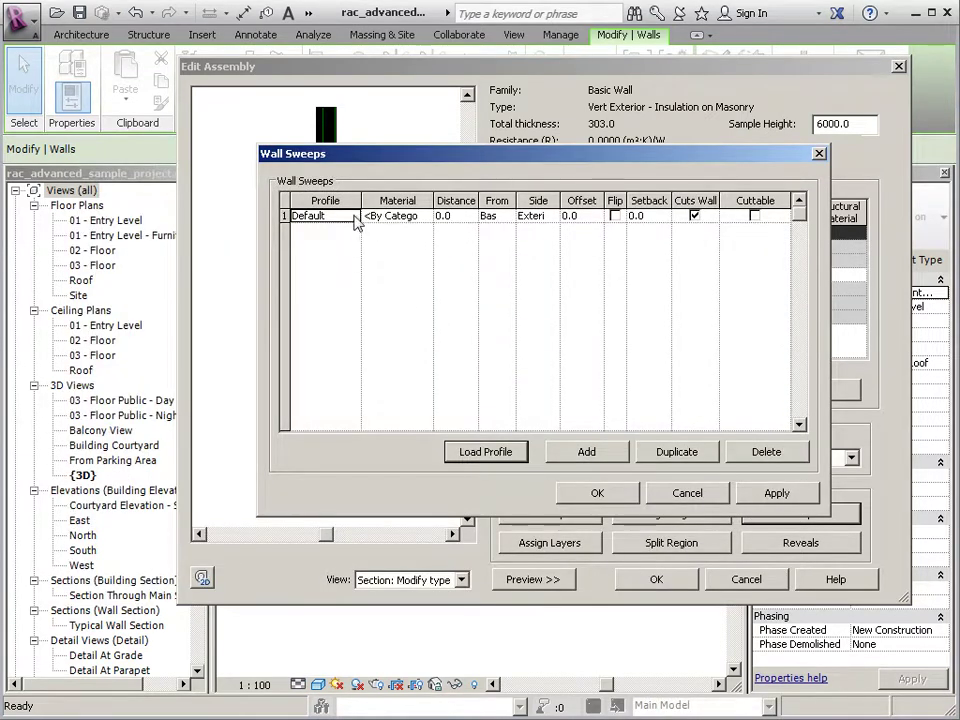
Set the first sweep's profile to a Wall Sweep-Brick profile.
left_click(355, 220)
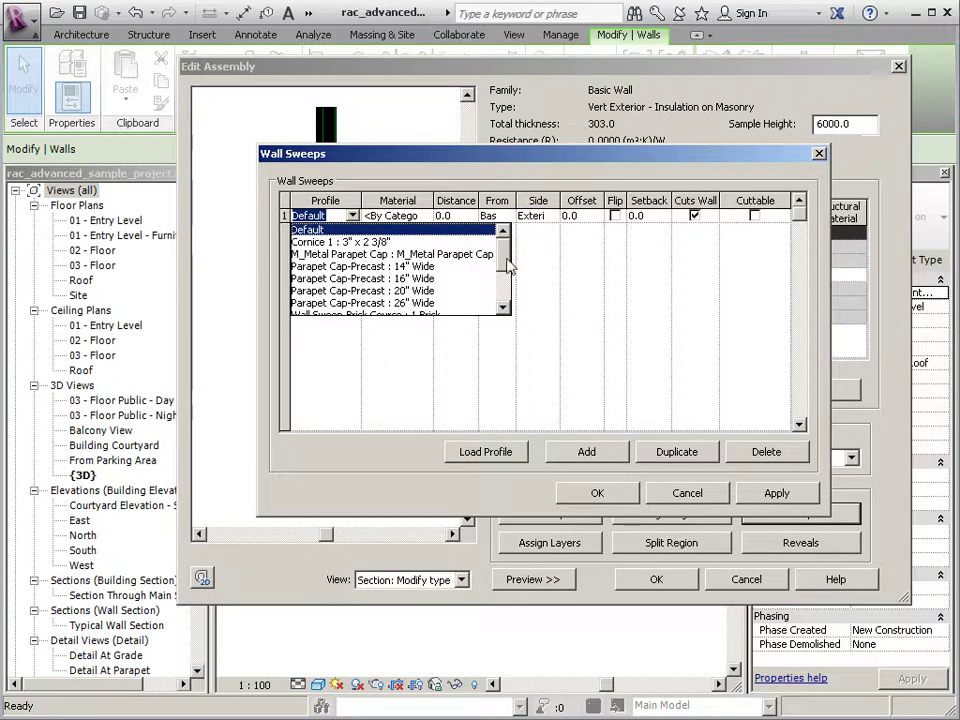
mouse_move(508, 264)
left_mouse_down()
mouse_move(507, 306)
mouse_move(500, 258)
left_mouse_up()
left_click(509, 289)
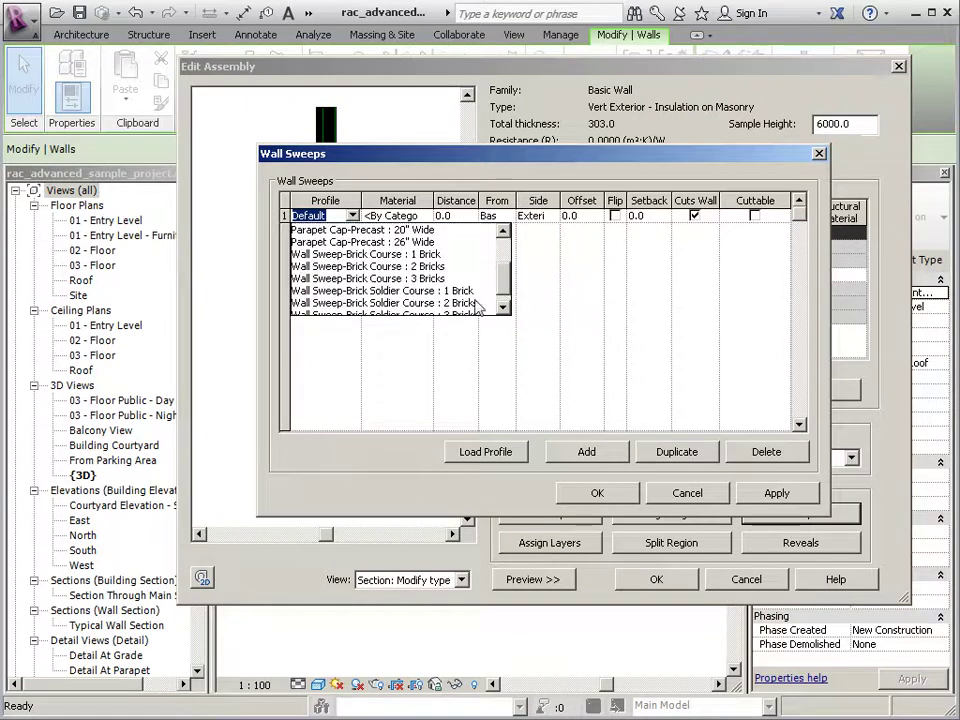
left_click(405, 278)
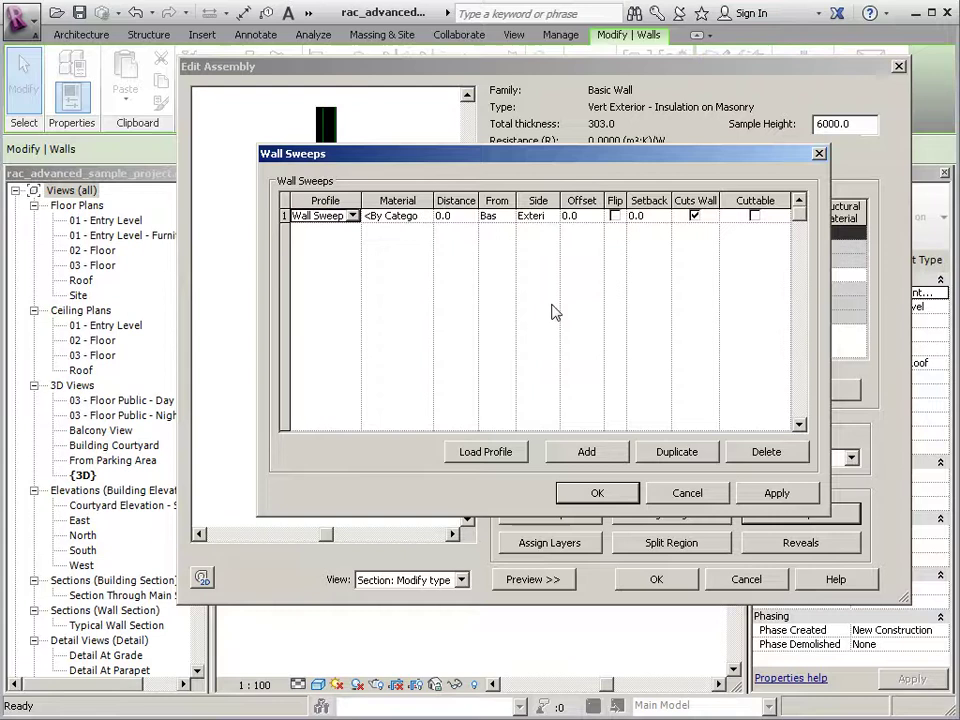
Leave the sweep's material unchanged at By Category, cancelling the material browser.
left_click(428, 216)
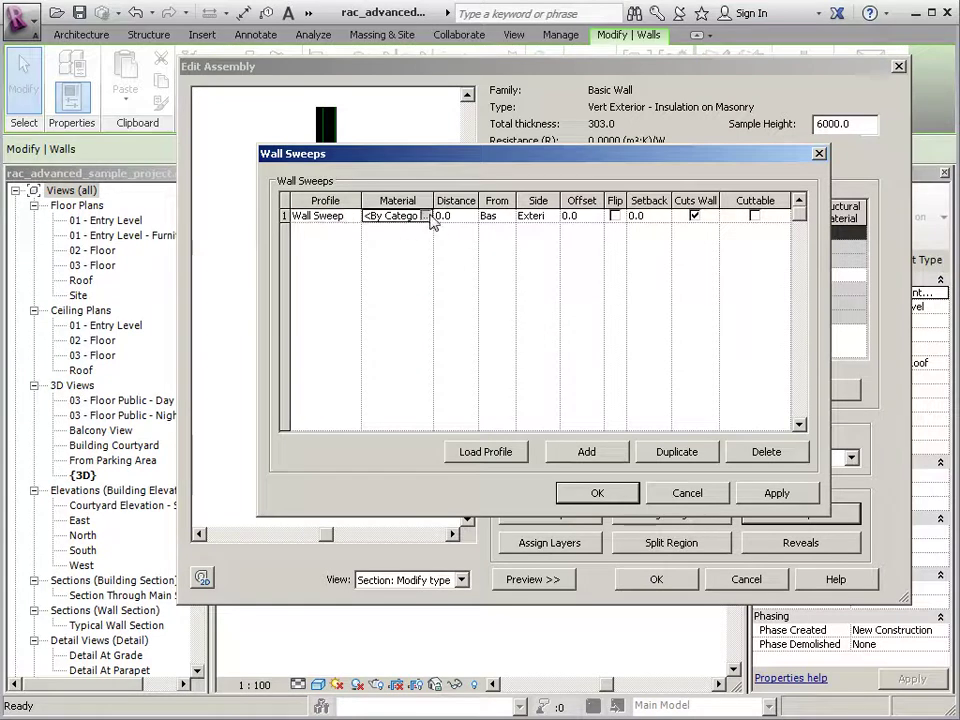
left_click(428, 216)
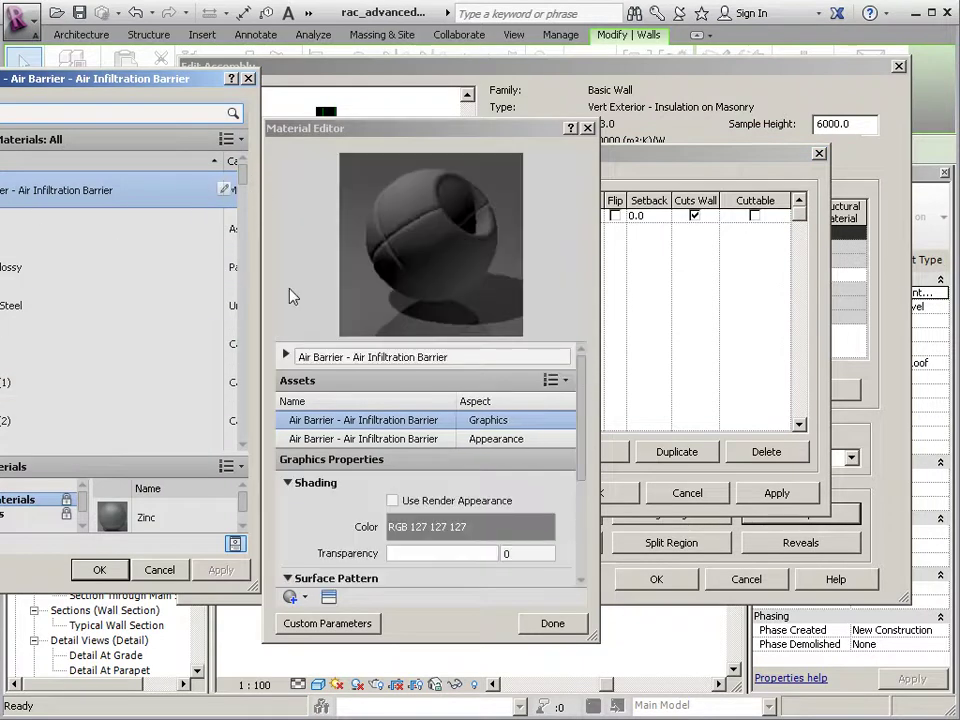
left_click(549, 624)
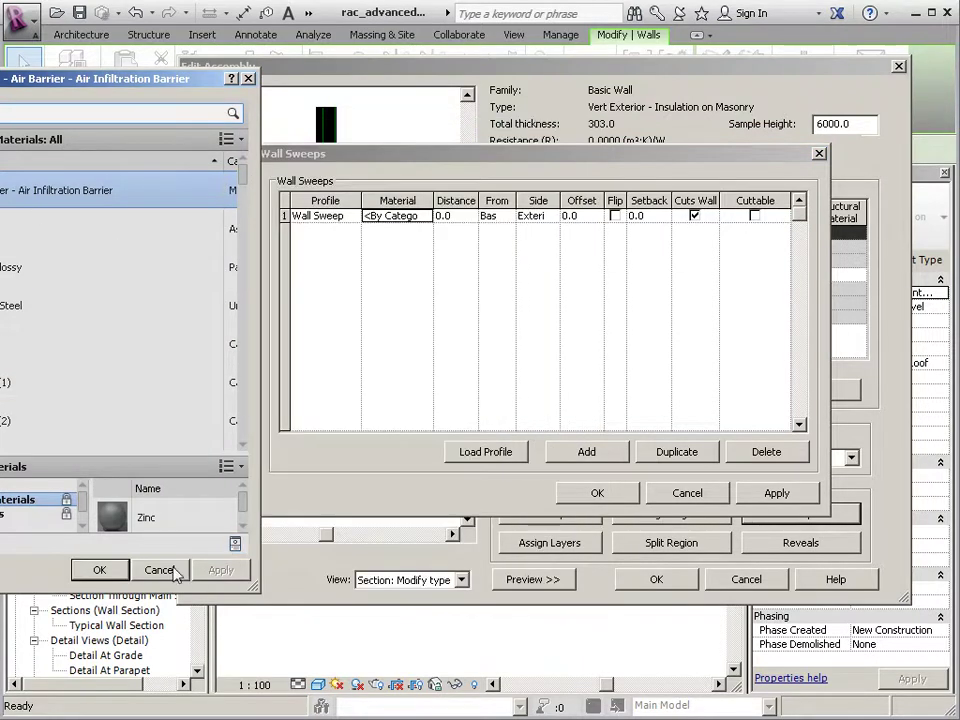
left_click(159, 569)
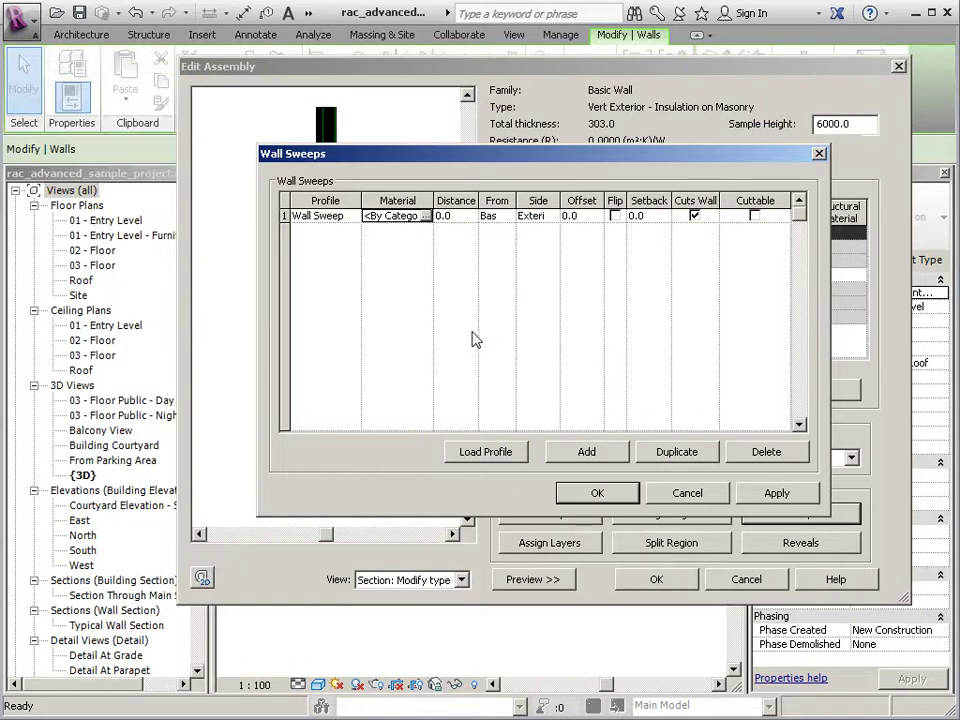
Enter 3 as the first sweep's Distance from the base, giving 3.0.
left_click(466, 219)
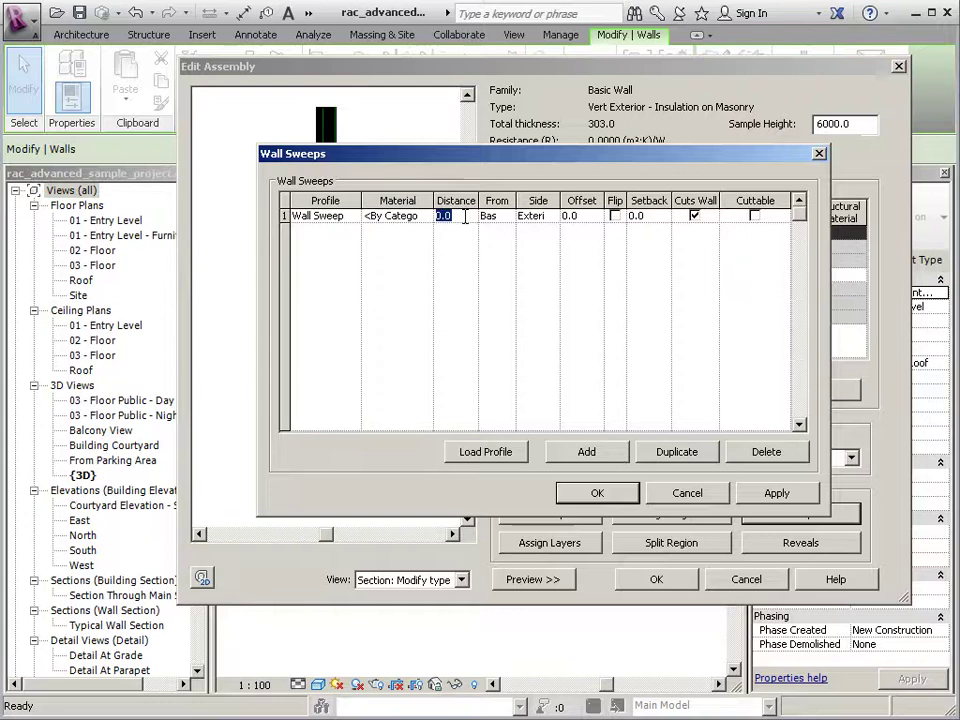
left_click_drag(462, 158, 551, 121)
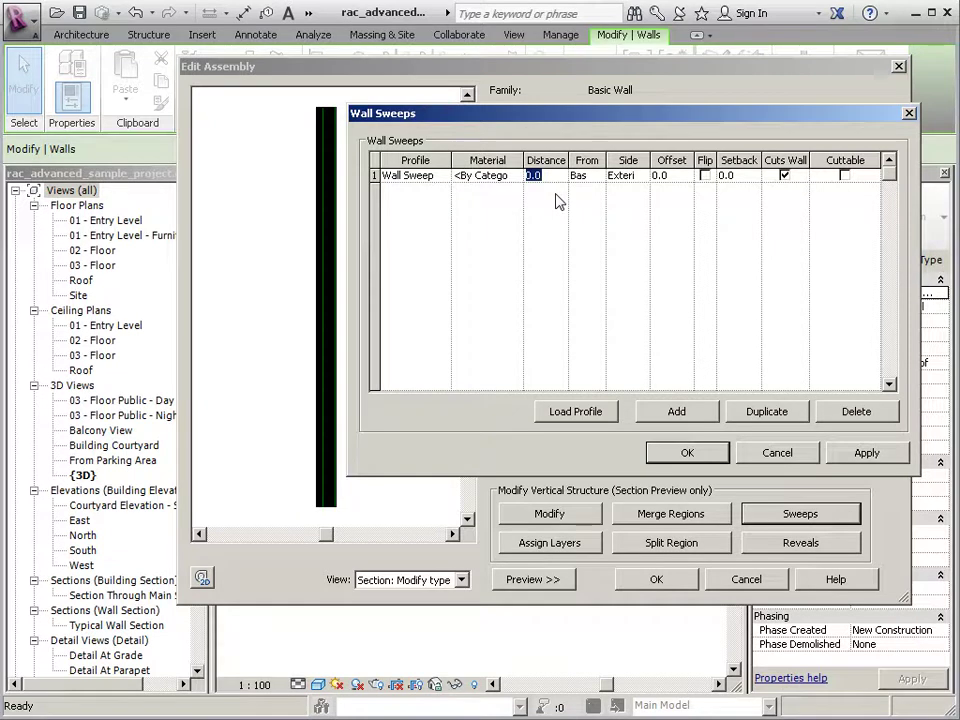
type("3")
left_click(748, 176)
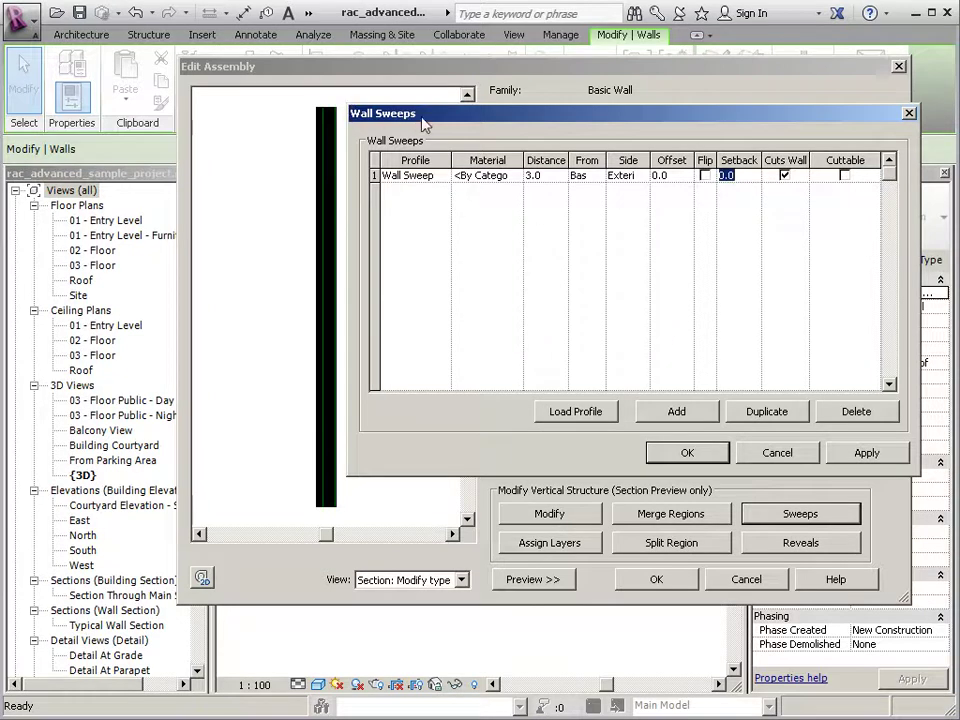
Change the first sweep's Distance to 300.0 and apply to update the preview.
left_click_drag(435, 120, 455, 115)
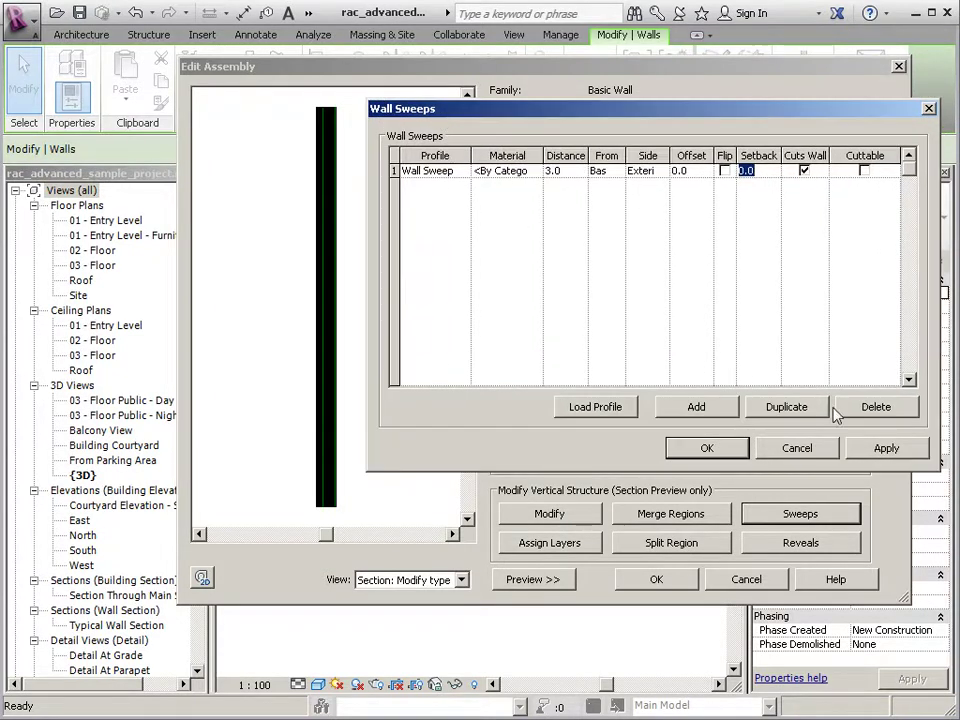
left_click(893, 449)
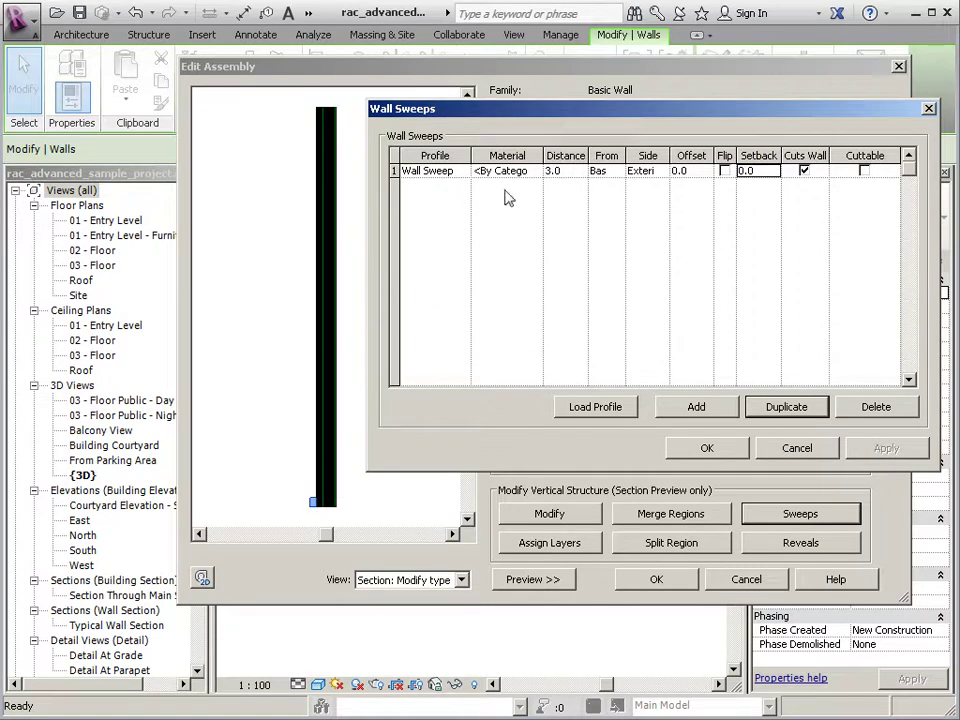
left_click(572, 173)
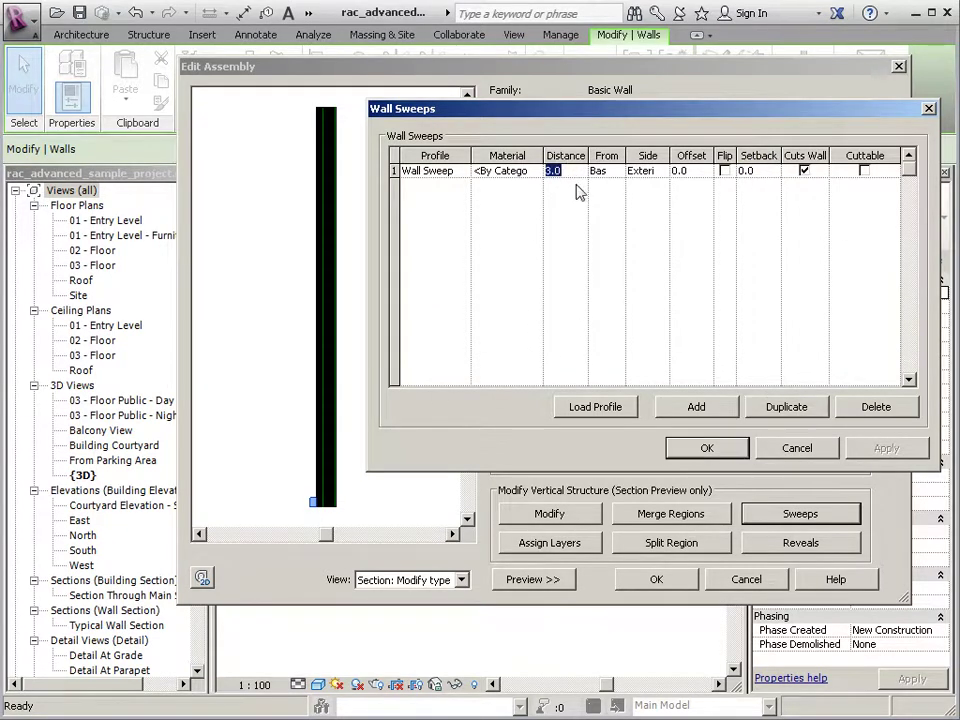
type("3")
left_click(885, 447)
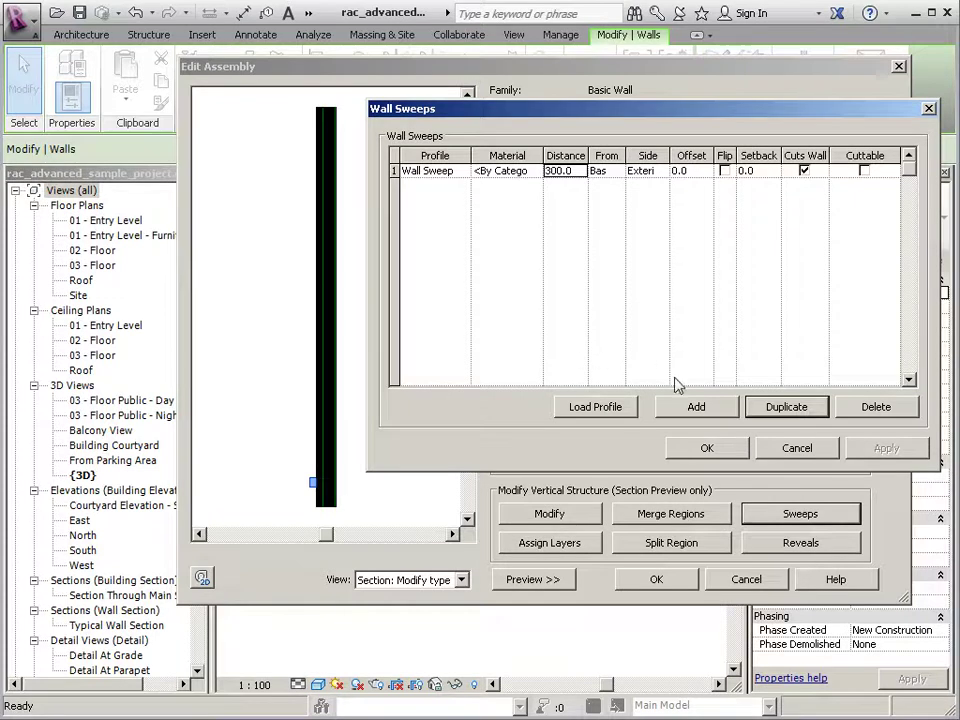
Add a second sweep with the Parapet Cap-Precast profile measured from Top, and apply.
left_click(697, 408)
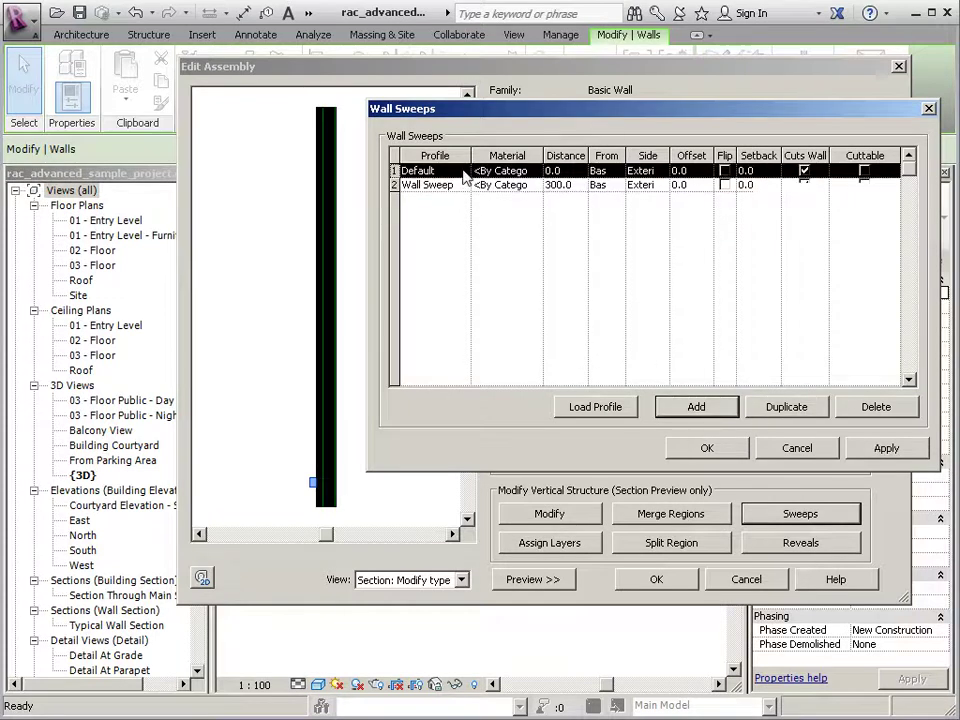
left_click(462, 172)
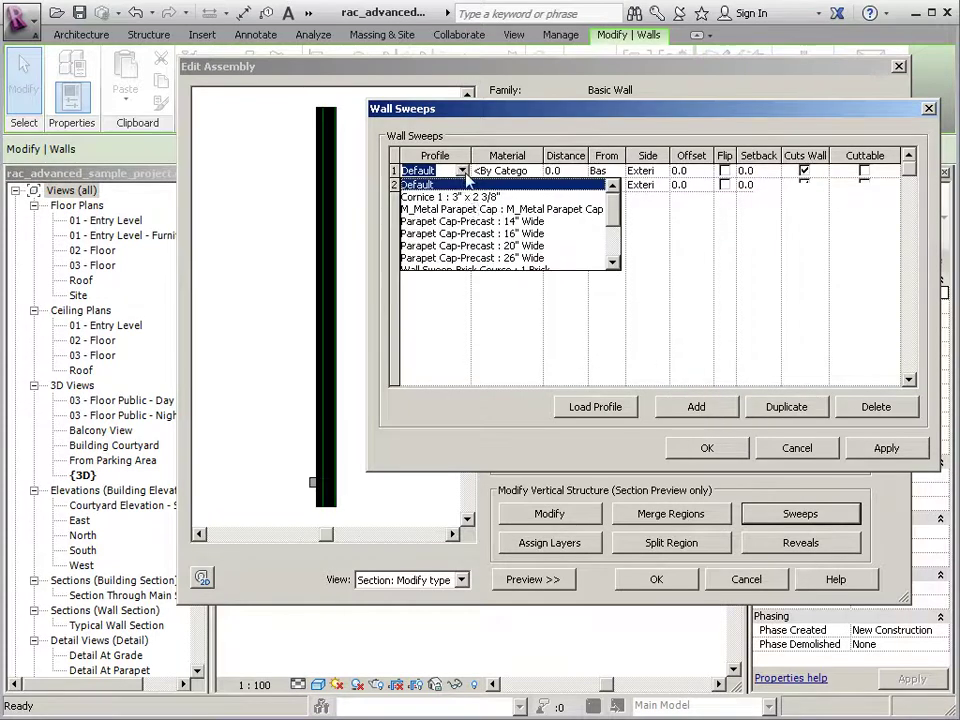
left_click(475, 229)
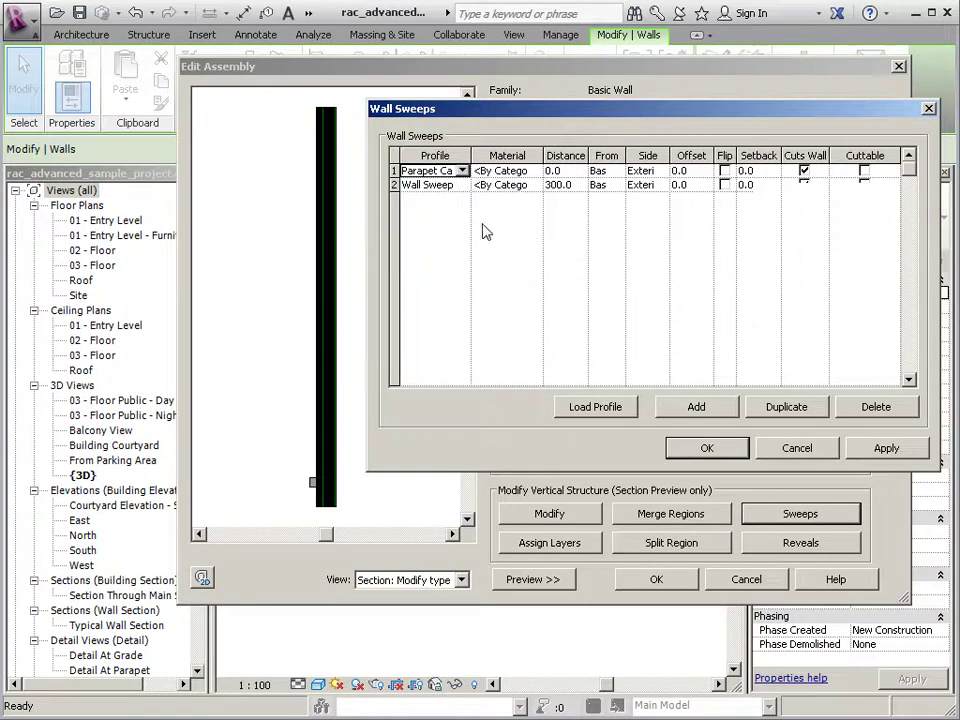
left_click(619, 171)
left_click(619, 171)
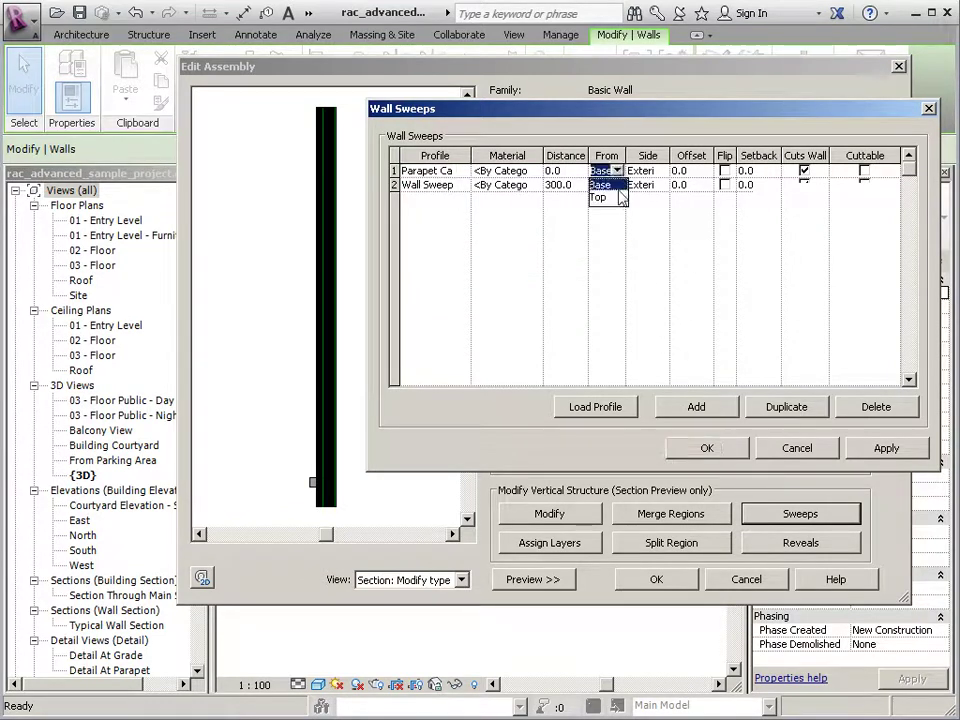
left_click(600, 197)
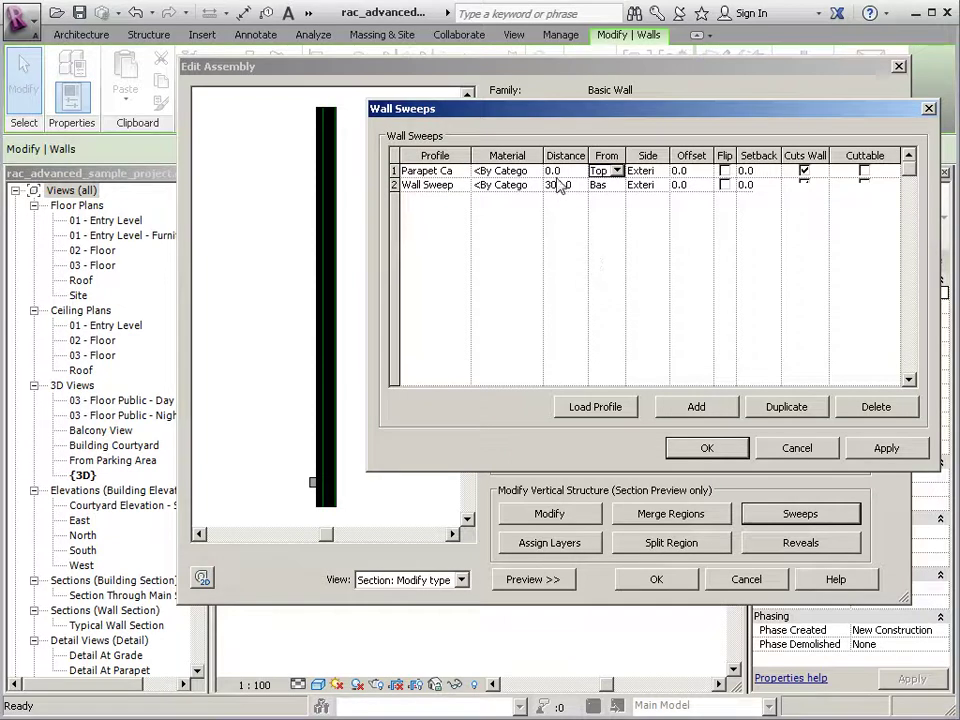
left_click(884, 449)
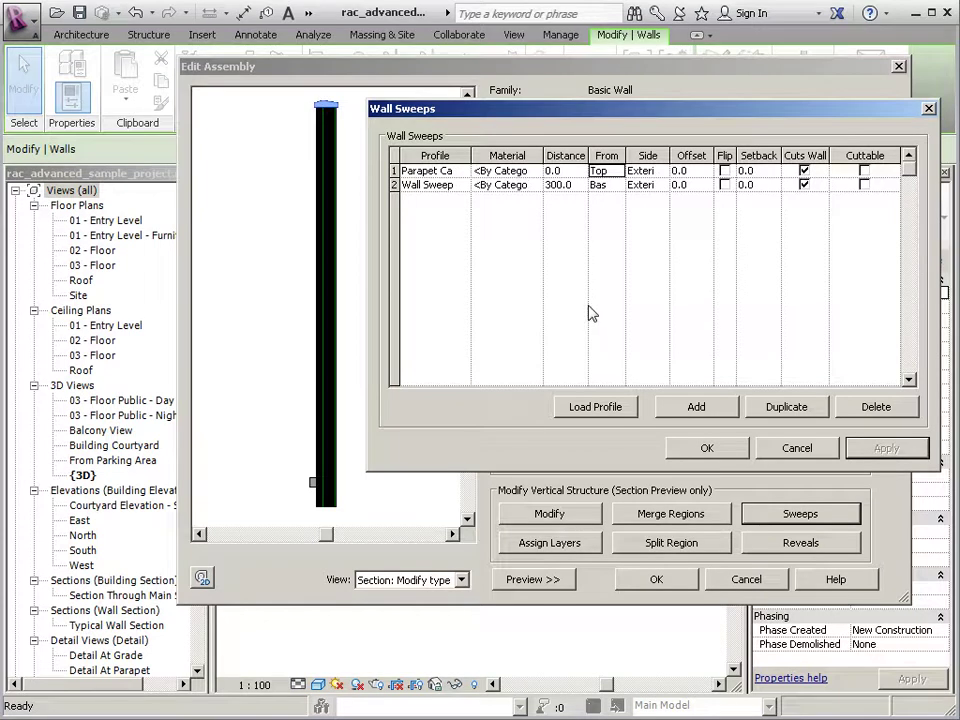
Preview the parapet cap flipped, then restore it unflipped and apply.
left_click(724, 171)
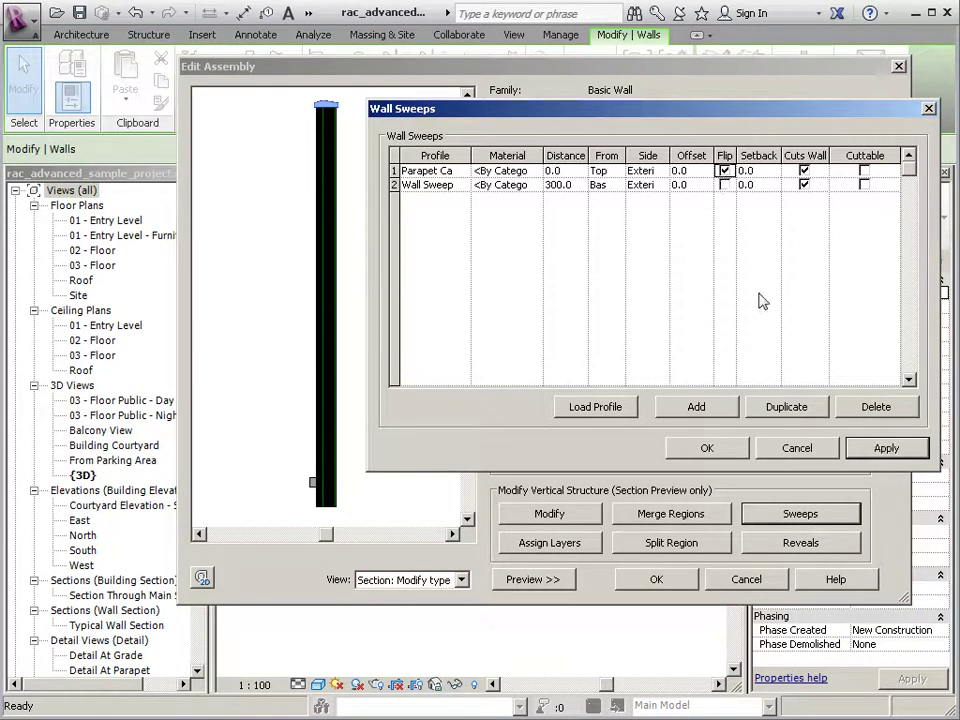
left_click(858, 447)
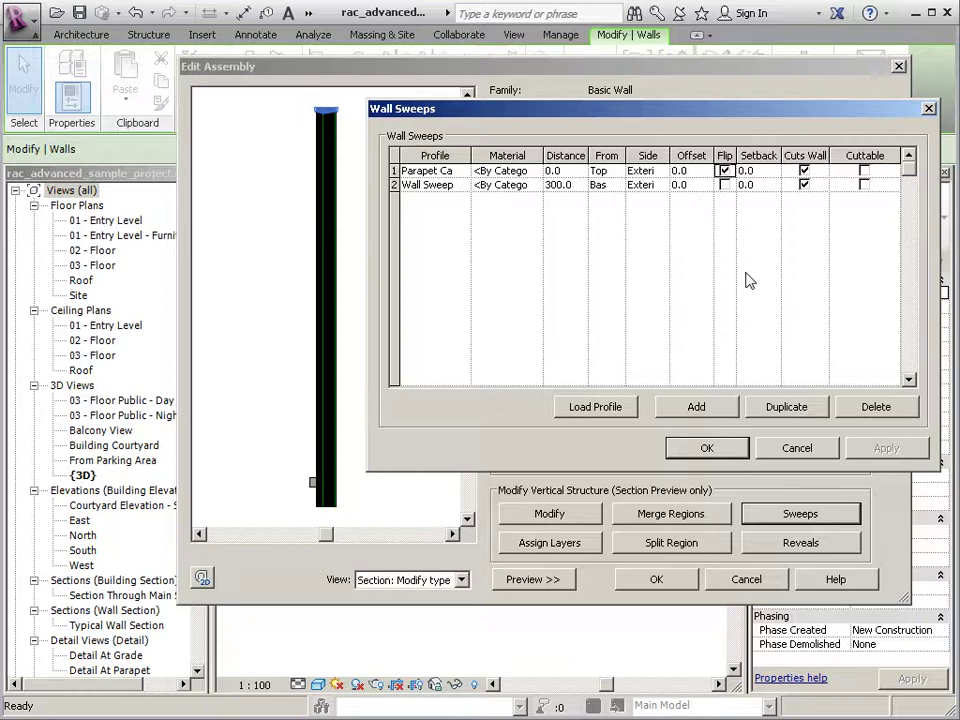
left_click(724, 171)
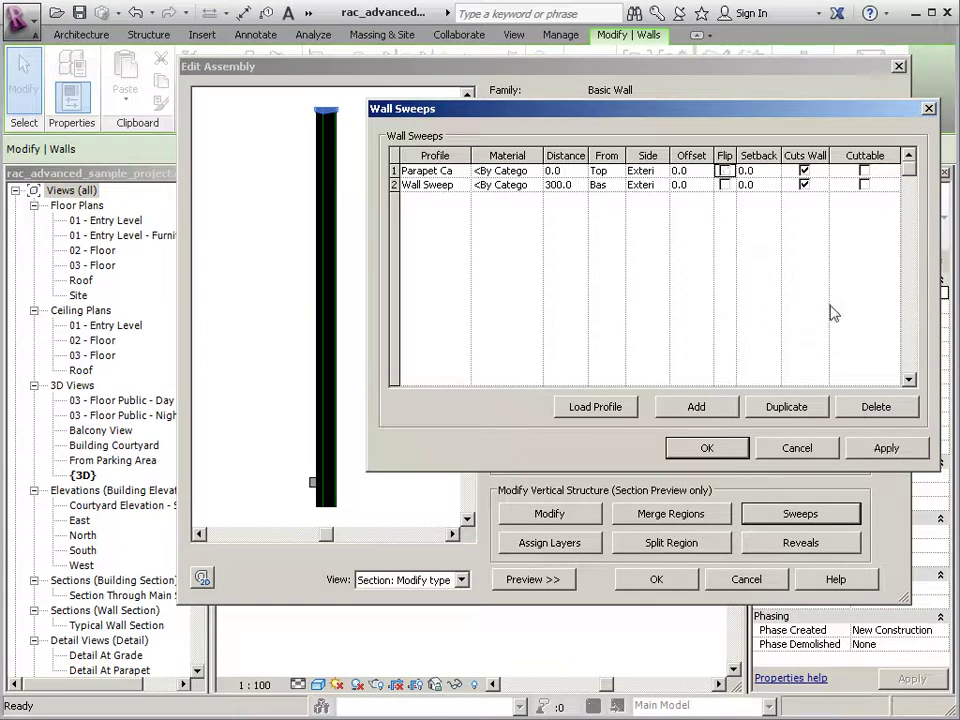
left_click(884, 448)
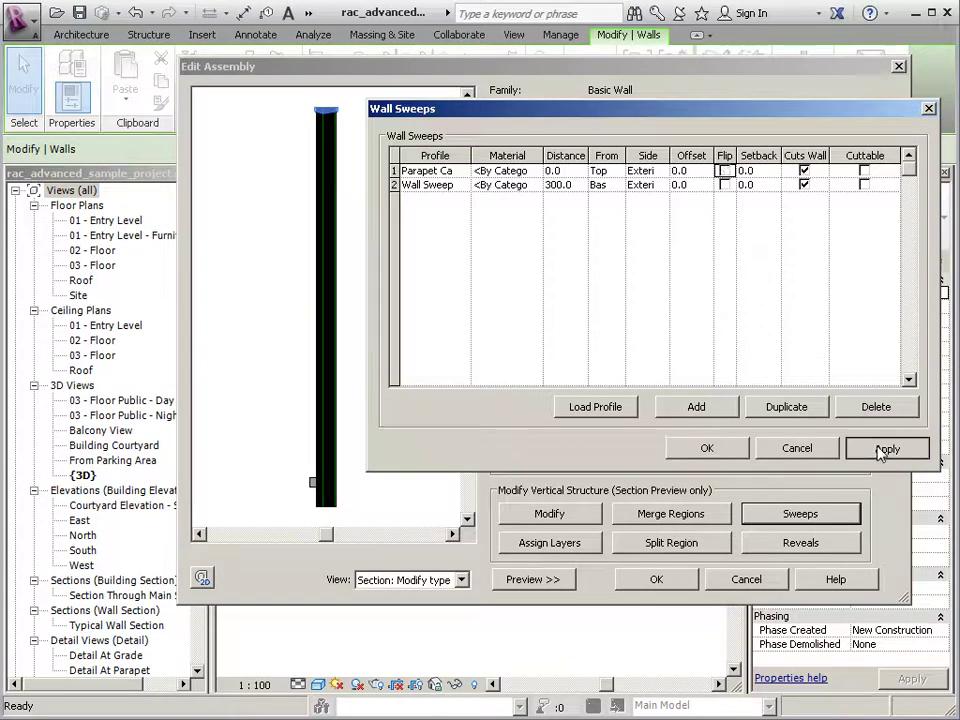
Set the wall side for row 1's sweep and confirm both sweeps with OK.
left_click(668, 172)
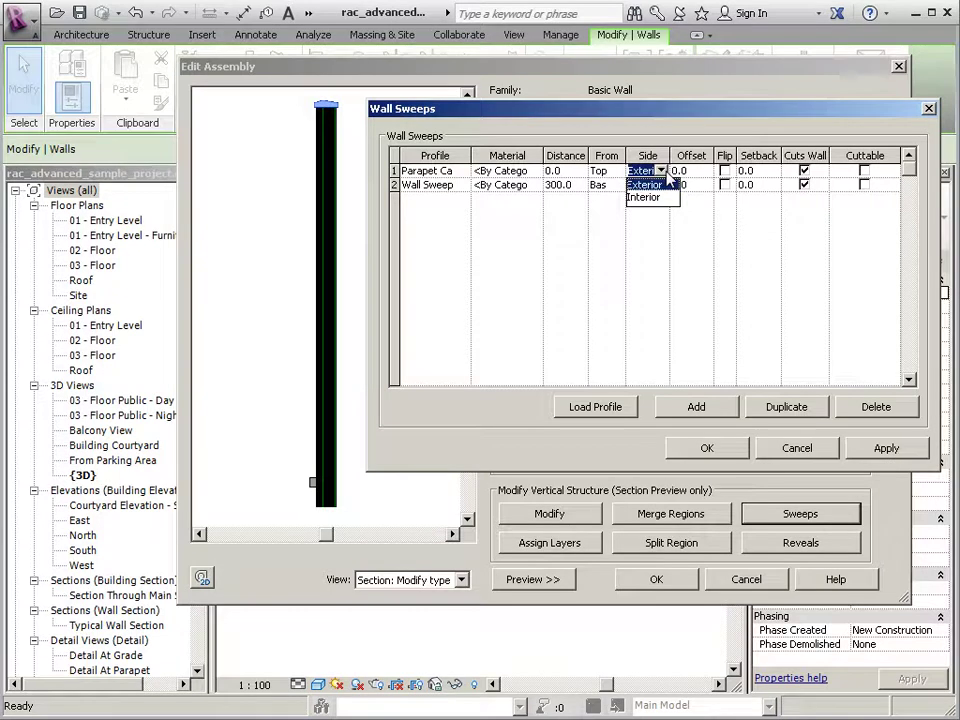
left_click(668, 197)
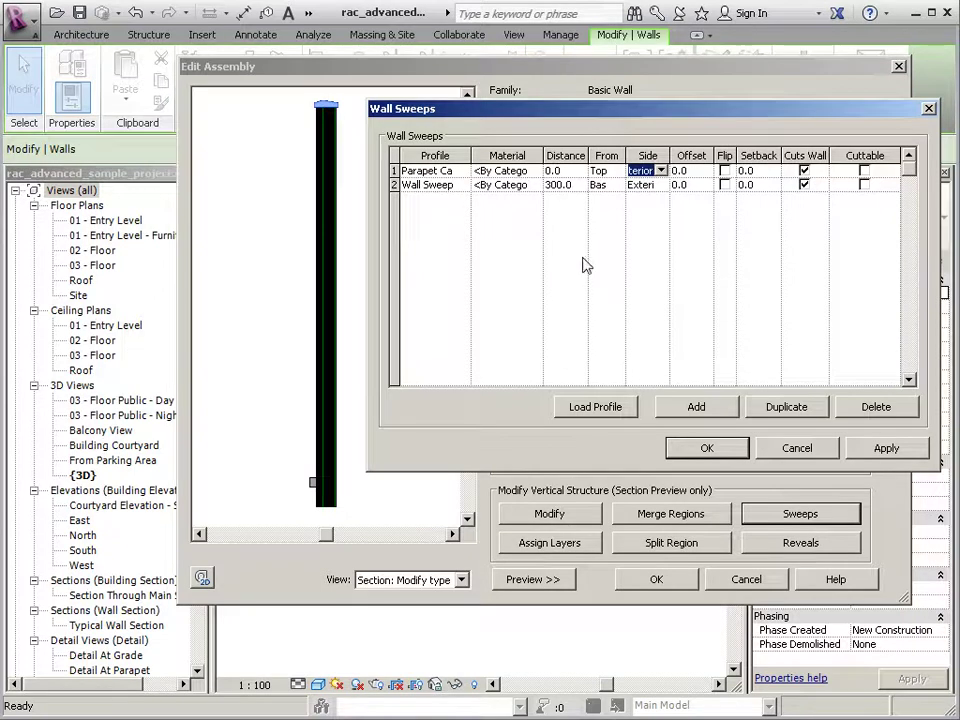
left_click(707, 448)
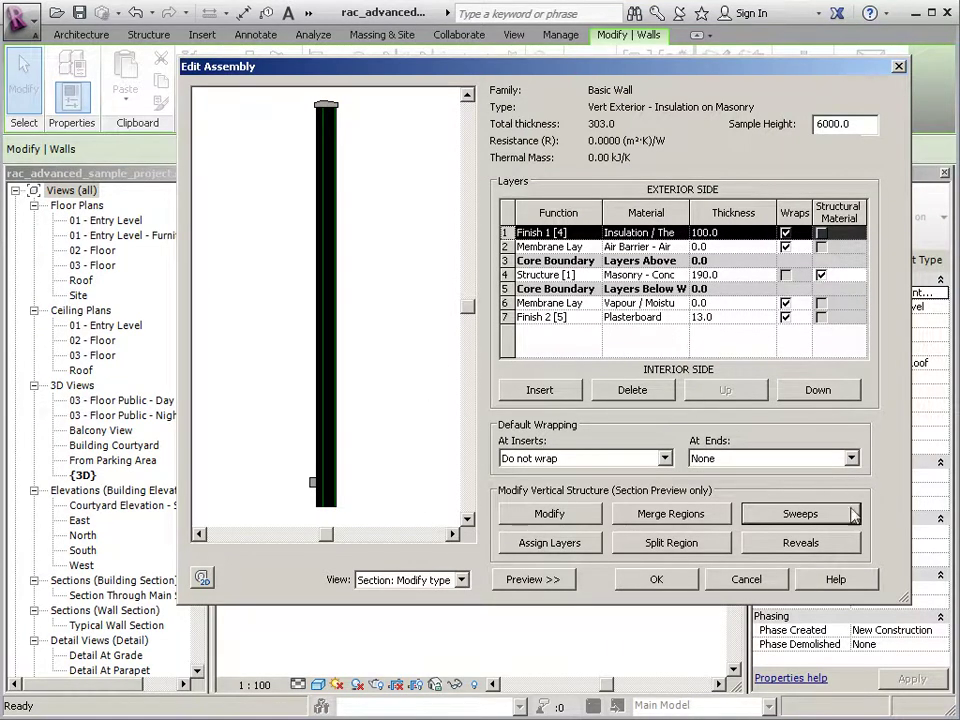
Reopen Wall Sweeps and select the lower sweep's 300.0 Distance value.
left_click(818, 516)
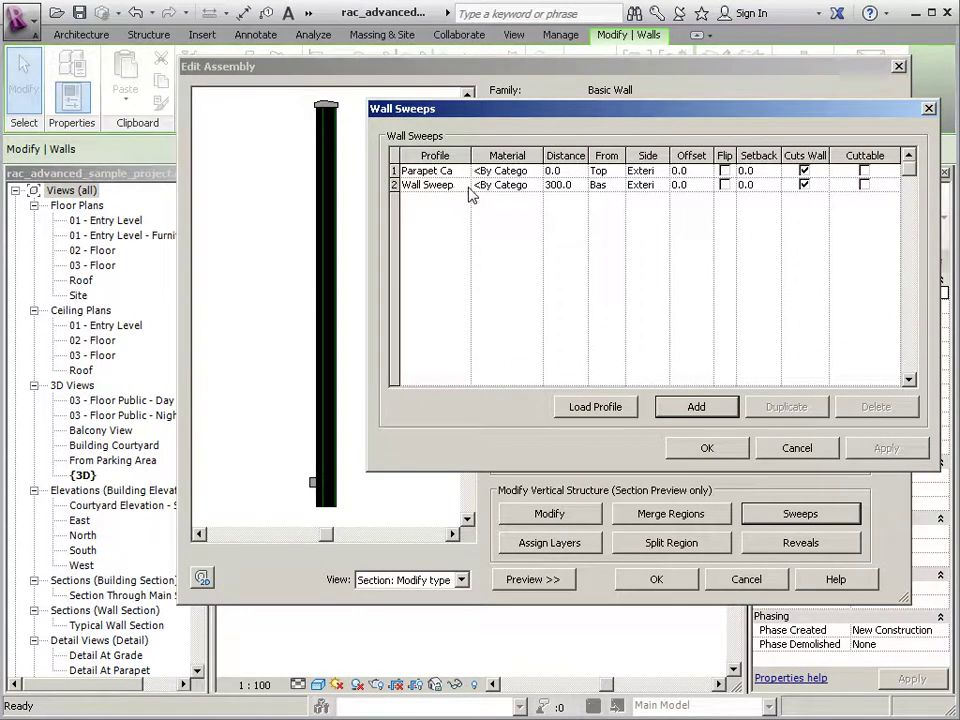
left_click(578, 185)
left_click_drag(578, 185, 547, 186)
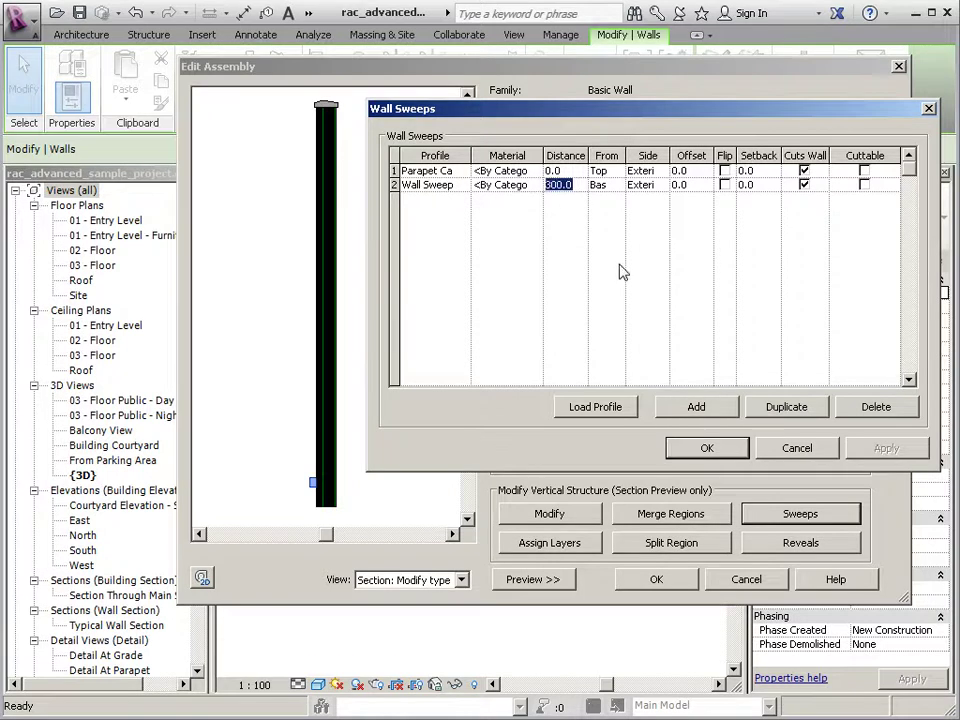